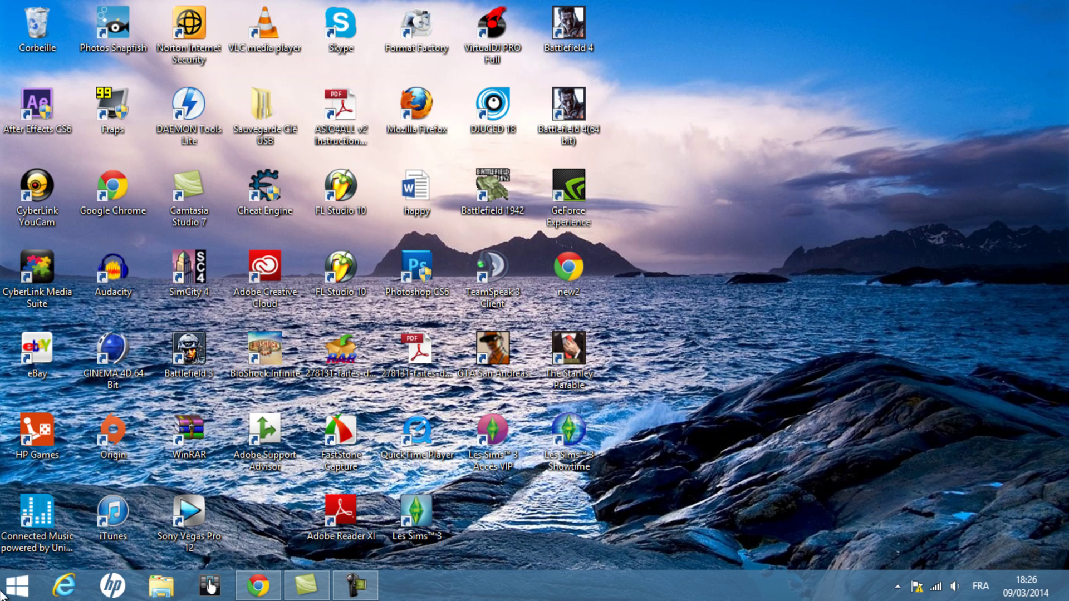
click(17, 586)
click(16, 586)
drag(706, 505, 732, 309)
drag(626, 477, 888, 476)
Open the Task Manager and display the list of programs launched at startup (Démarrage).
right_click(483, 596)
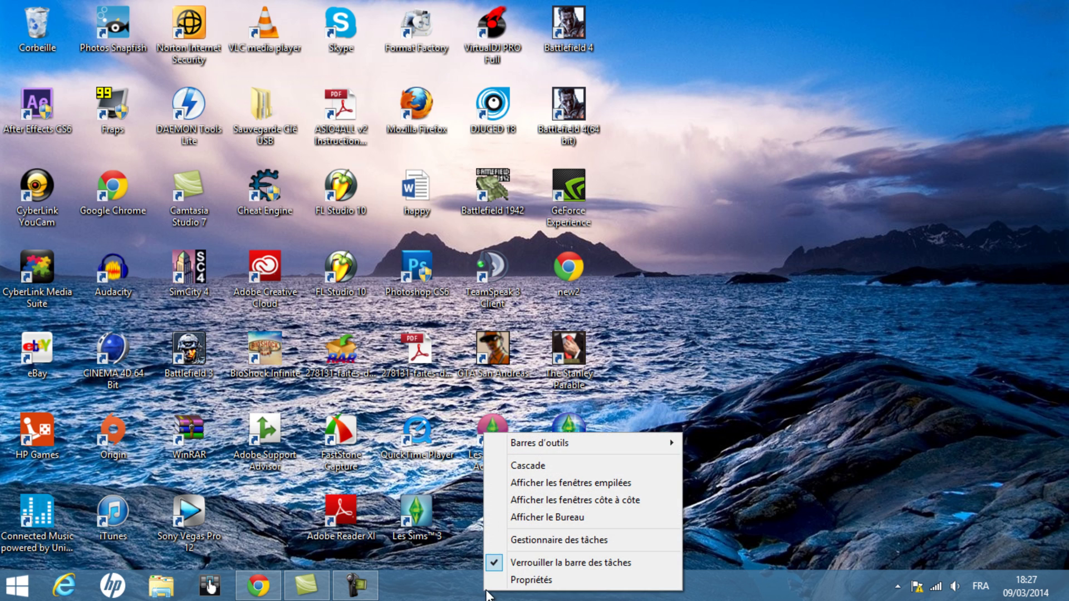
click(543, 539)
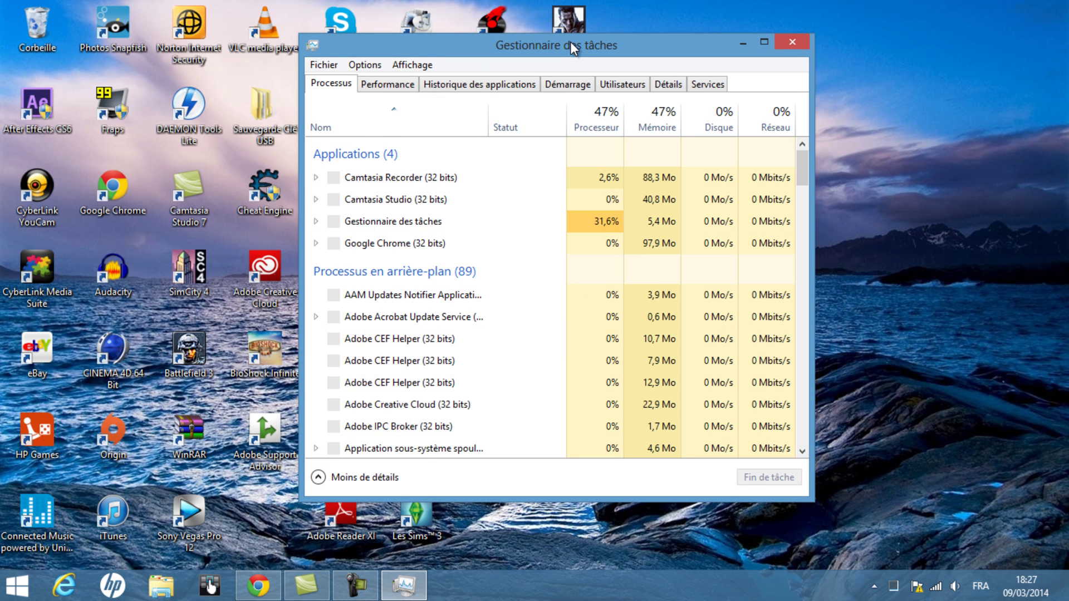
drag(570, 41, 592, 49)
click(591, 92)
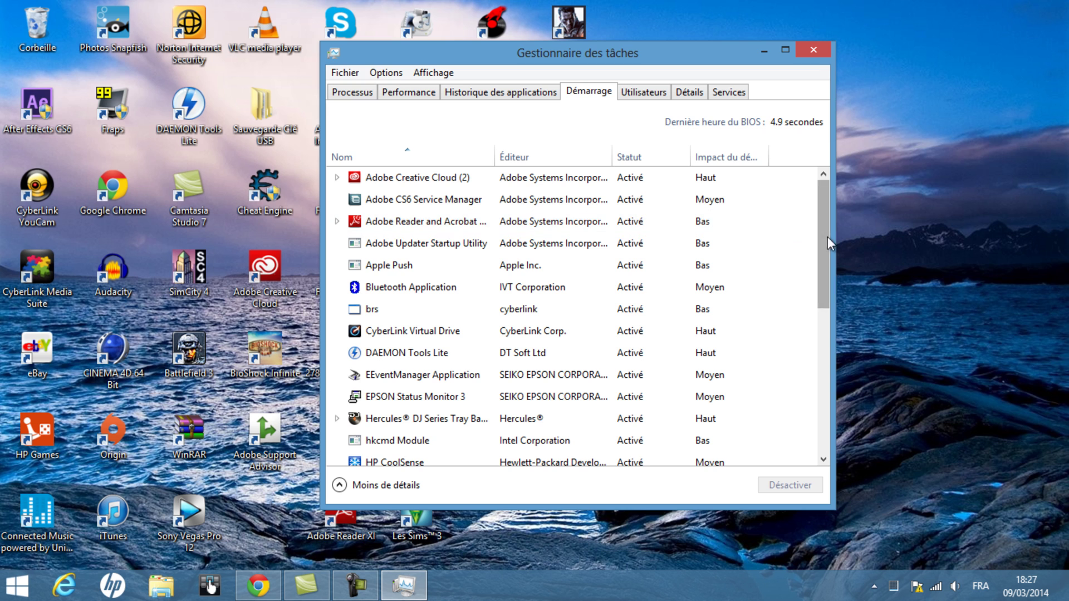
Disable the Origin and Skype startup entries, then close the Task Manager.
drag(834, 240, 825, 239)
scroll(800, 340, down, 5)
scroll(797, 357, up, 5)
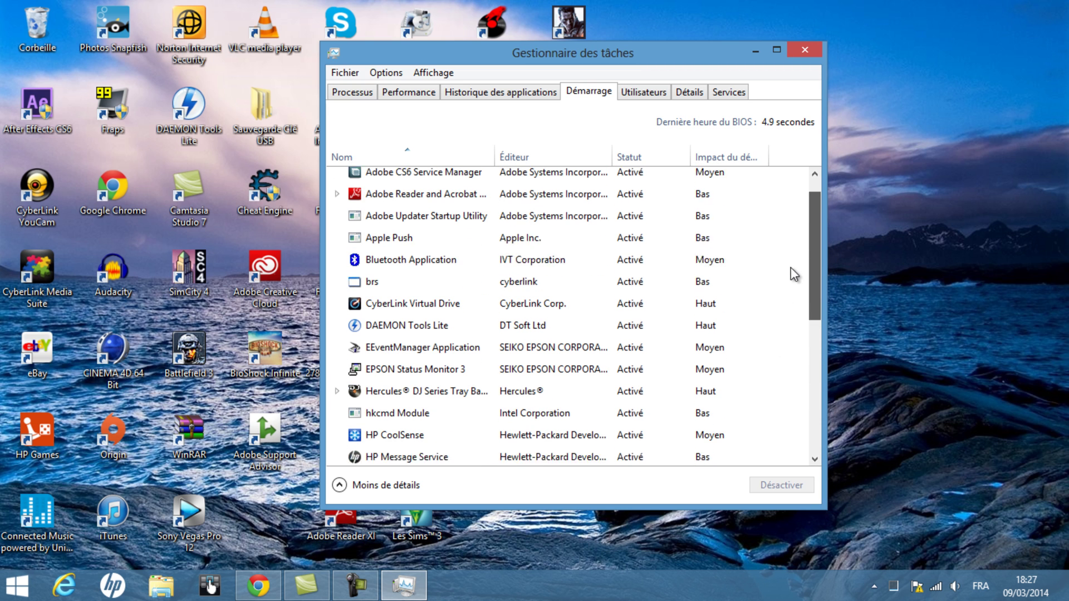
scroll(814, 245, up, 1)
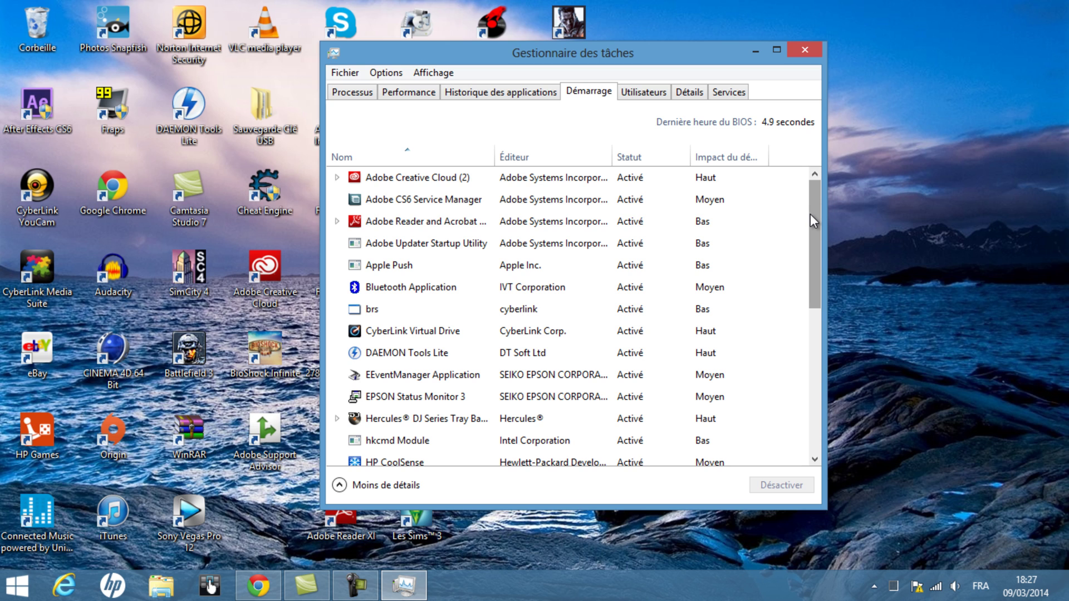
drag(814, 233, 805, 409)
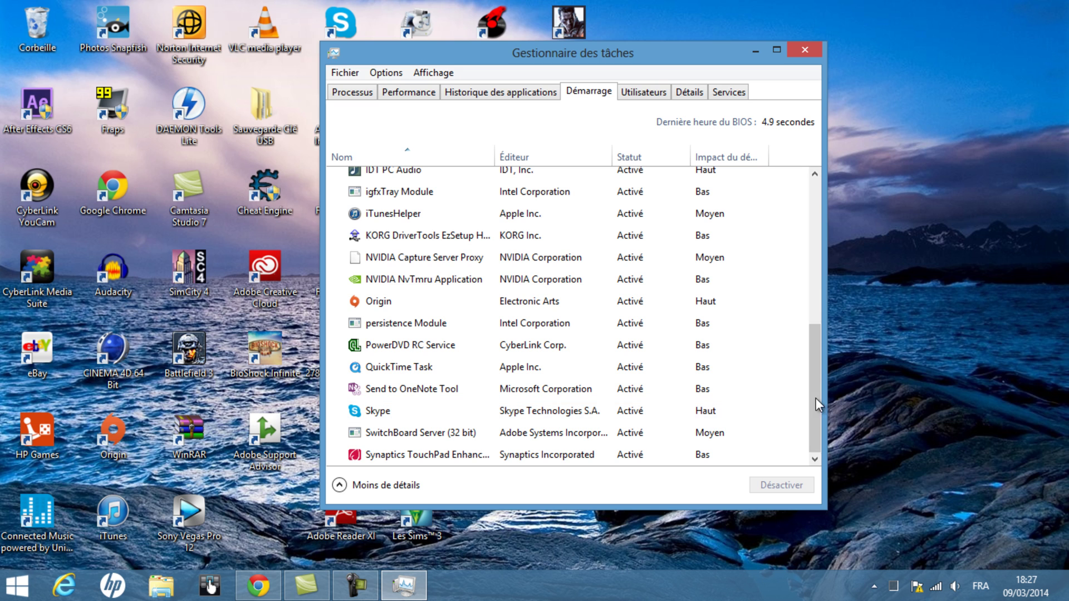
drag(817, 386, 796, 415)
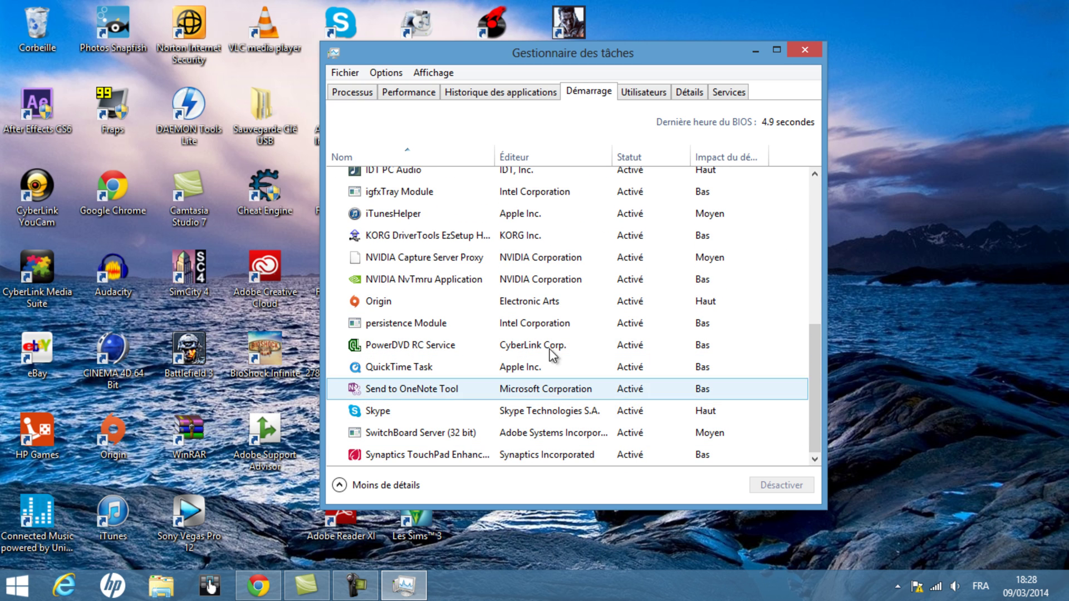
click(597, 296)
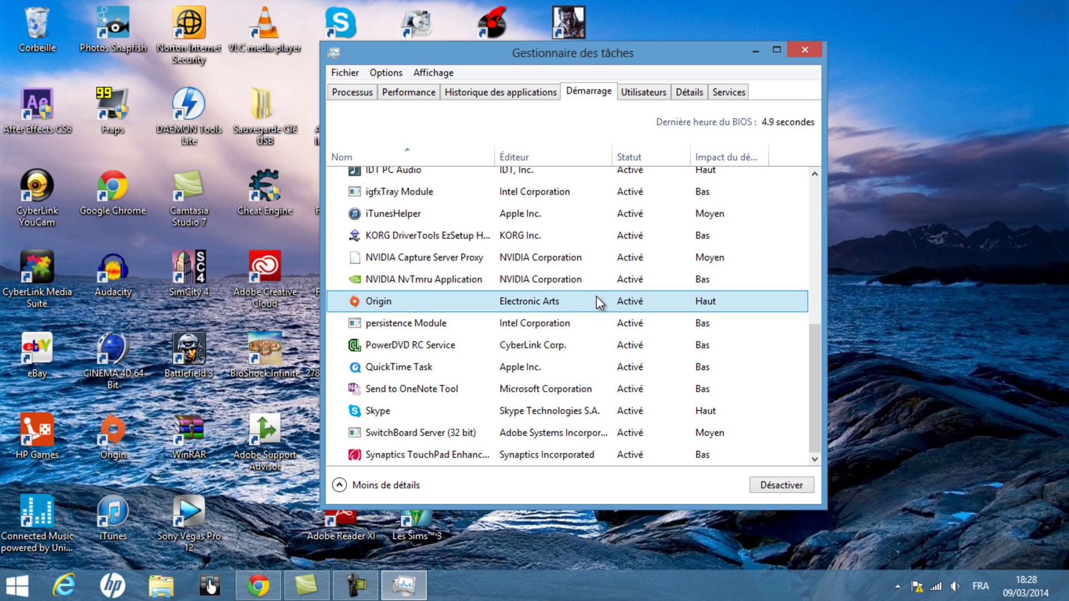
click(778, 485)
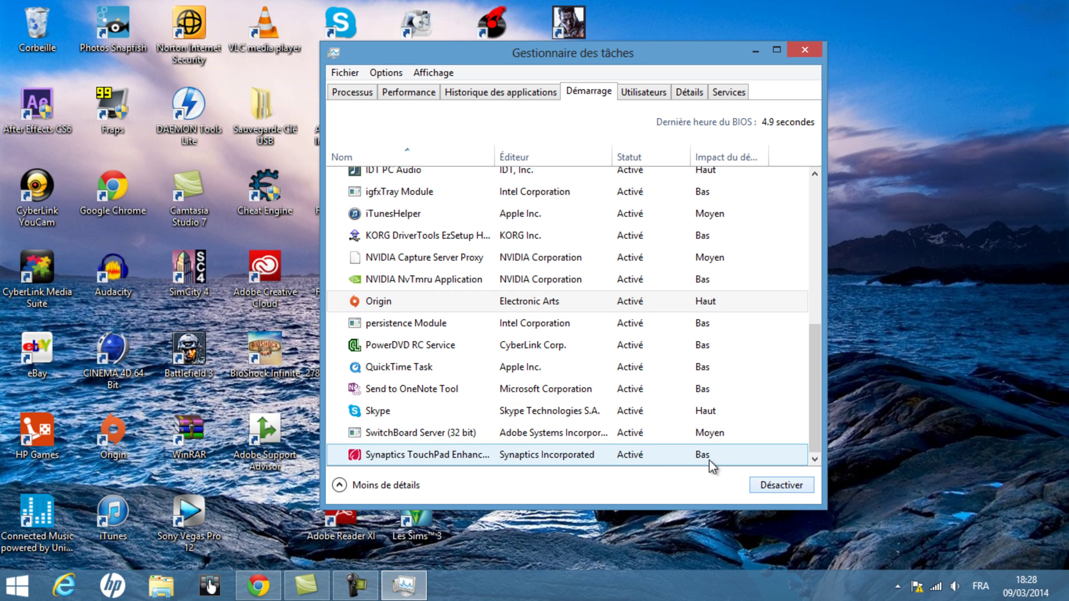
click(537, 407)
click(781, 487)
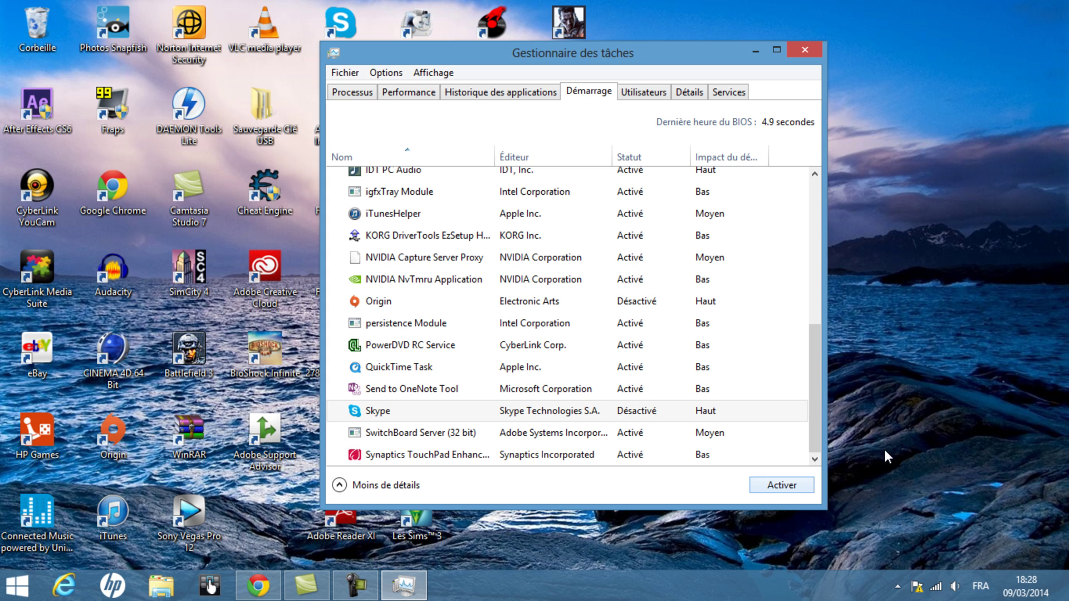
click(805, 50)
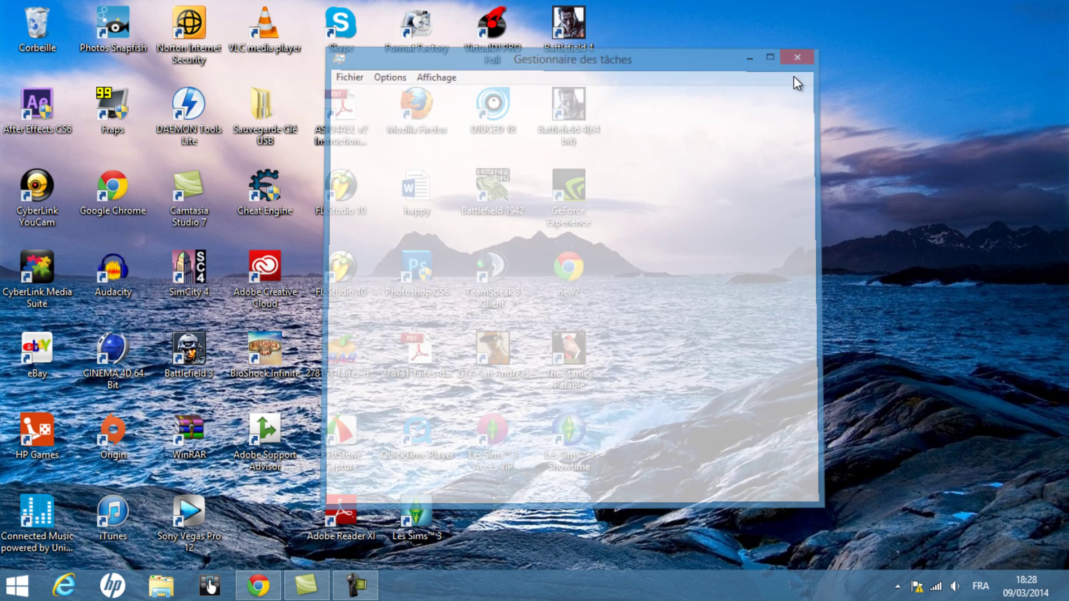
drag(717, 6, 812, 152)
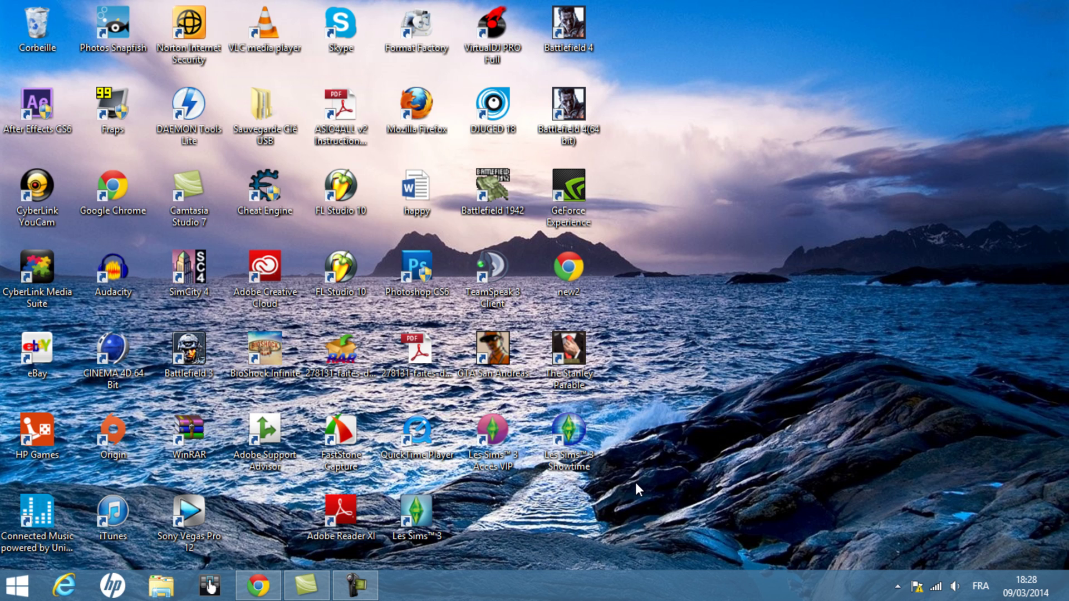
drag(633, 488, 736, 430)
drag(642, 487, 1037, 48)
drag(626, 274, 850, 34)
Search the installed applications for regedit and launch the Registry Editor.
mouse_move(1066, 2)
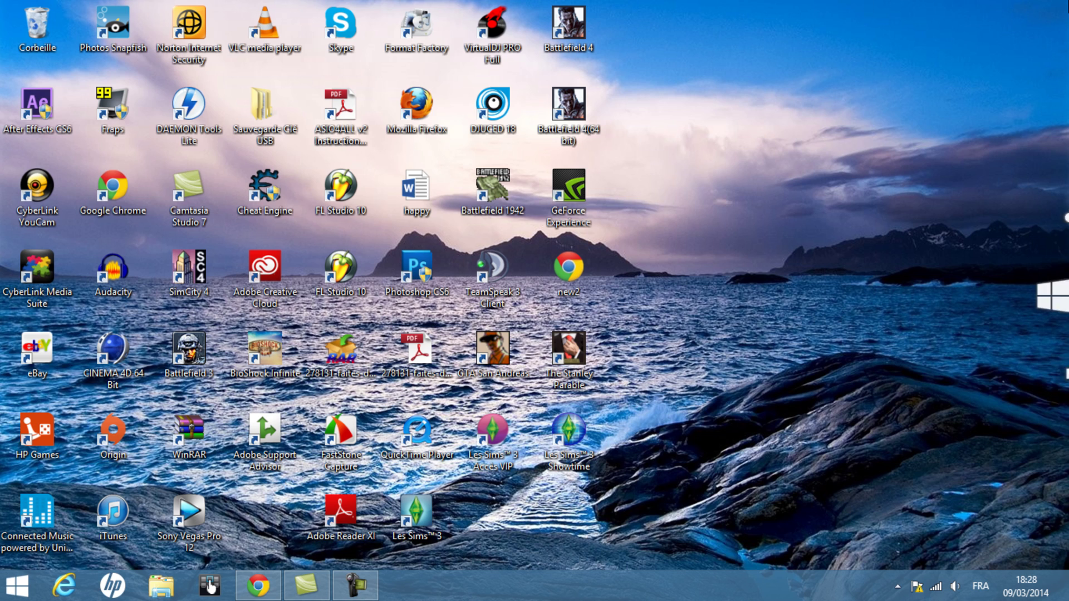
click(1034, 150)
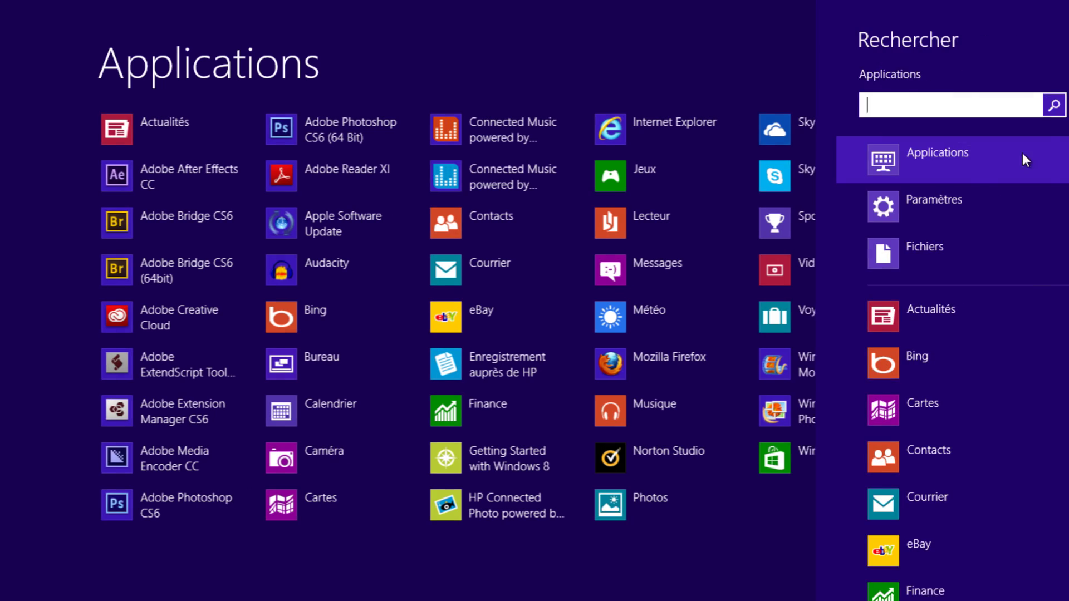
text(r)
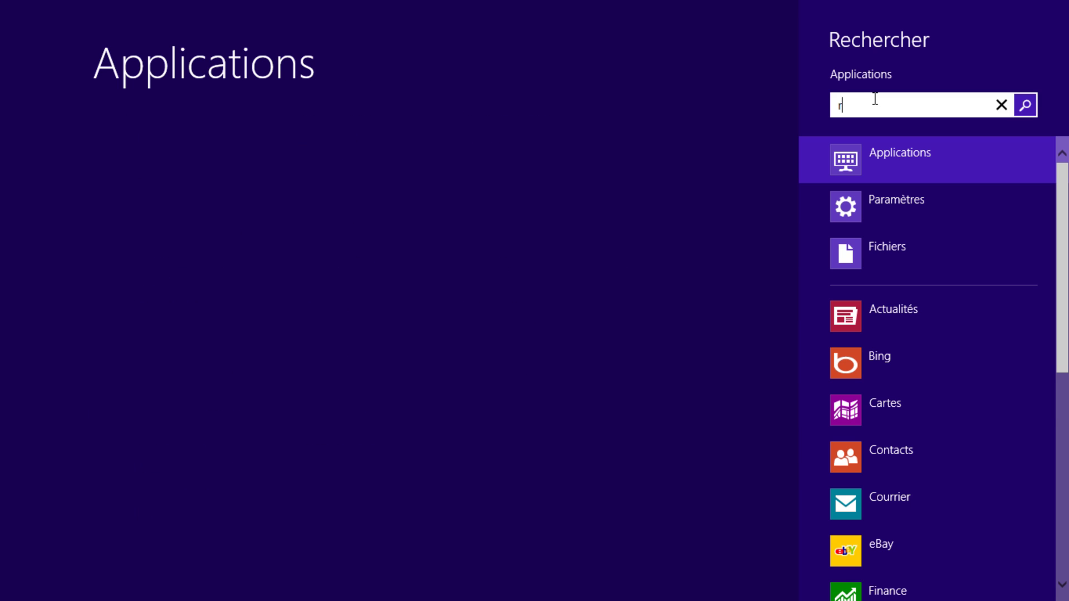
text(egedit)
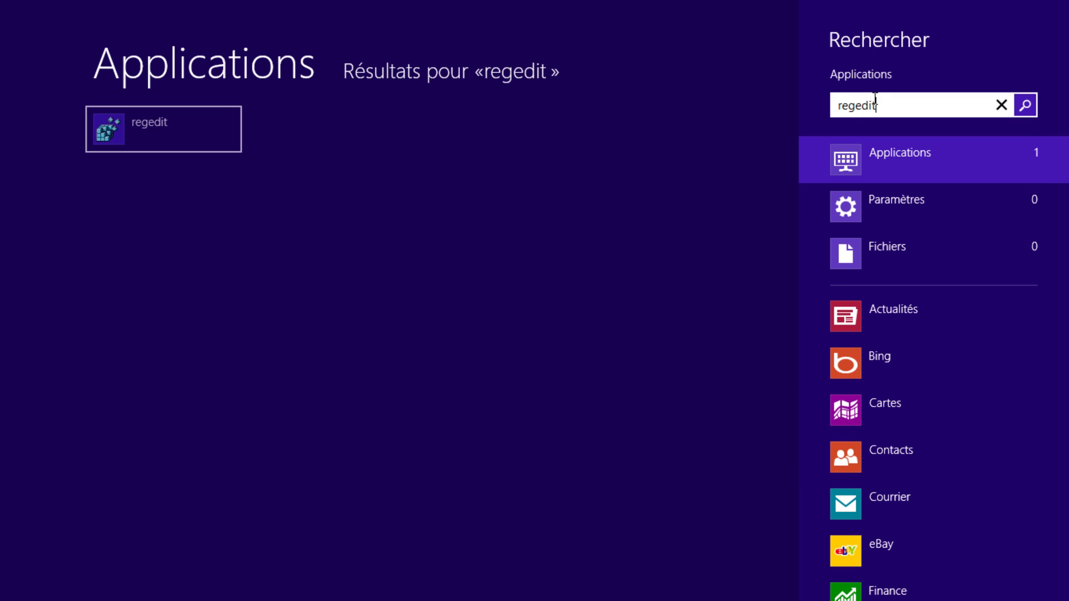
click(173, 129)
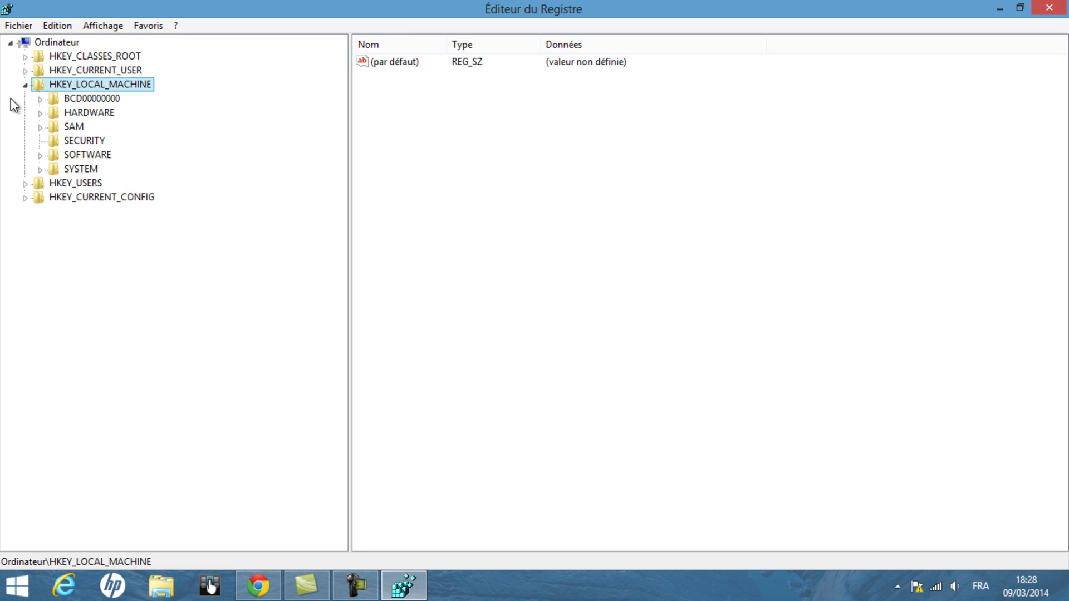
Expand the registry tree through HKEY_LOCAL_MACHINE and SOFTWARE down to the subkeys of Microsoft.
click(26, 86)
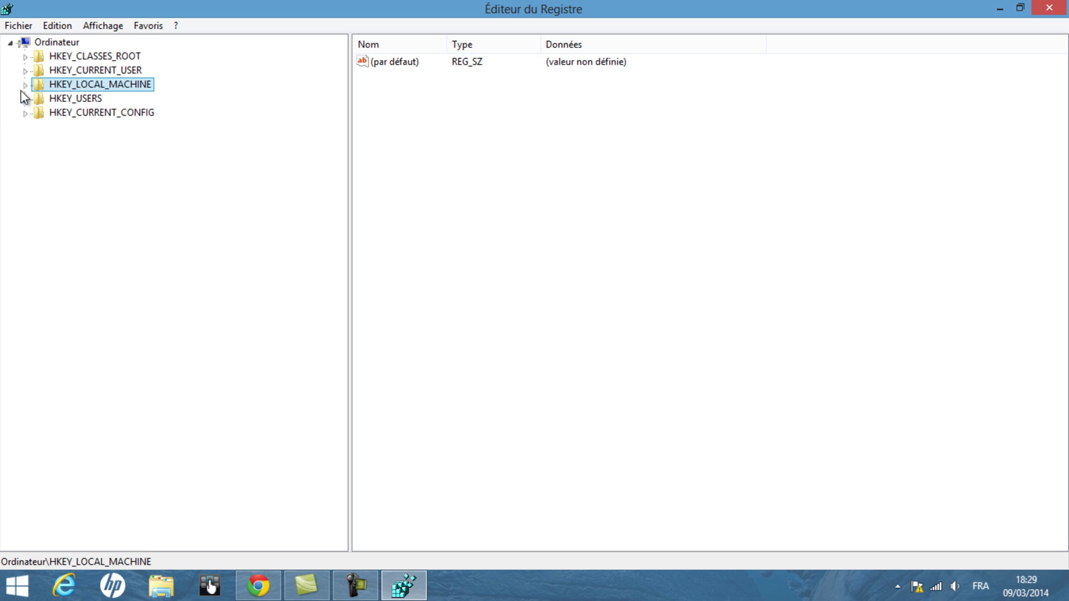
click(25, 85)
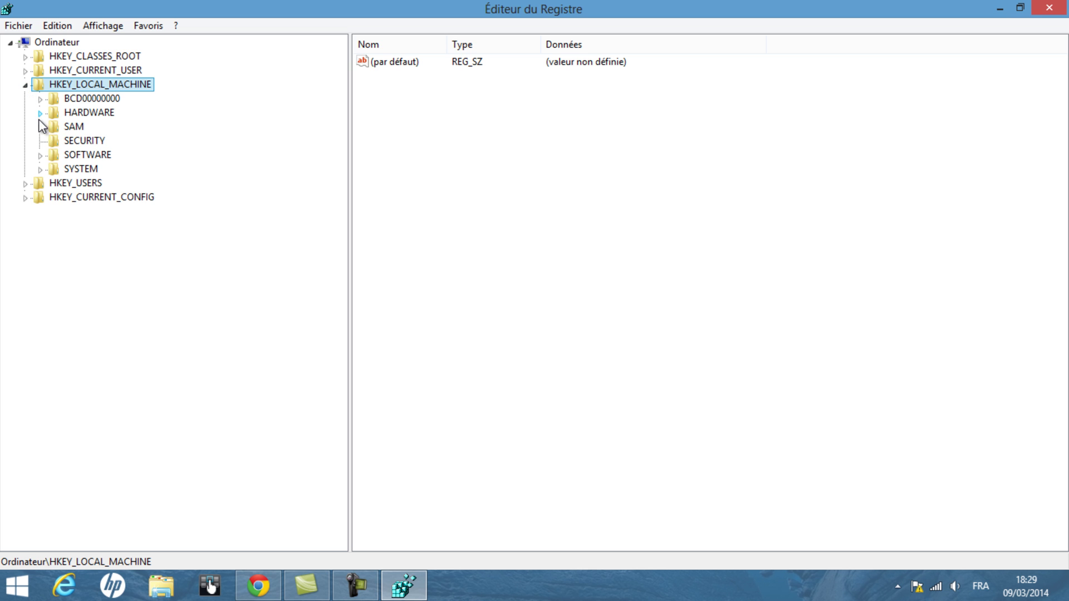
click(39, 157)
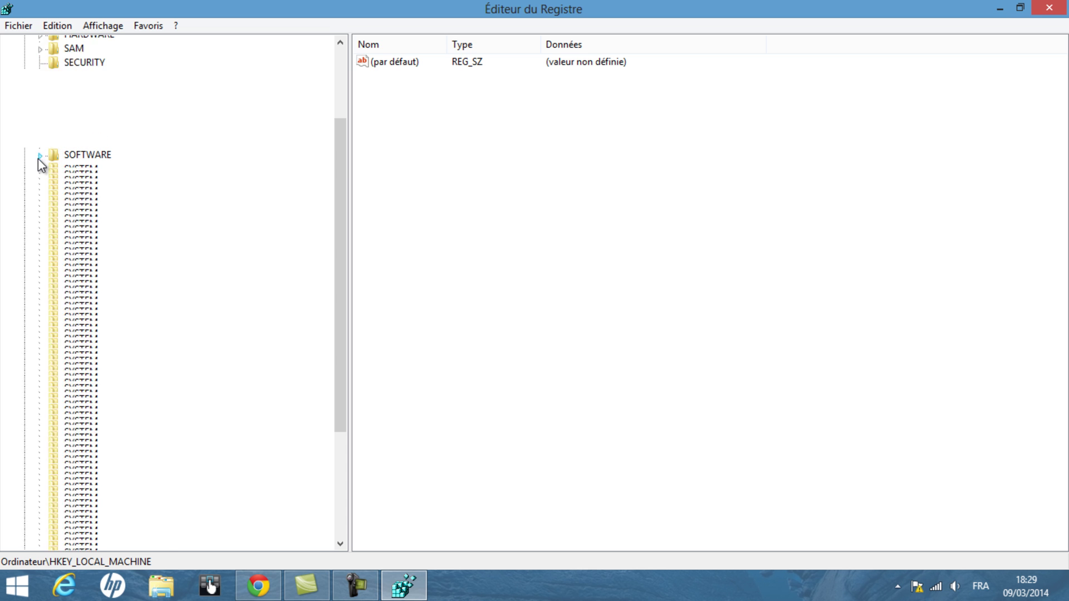
scroll(167, 197, down, 4)
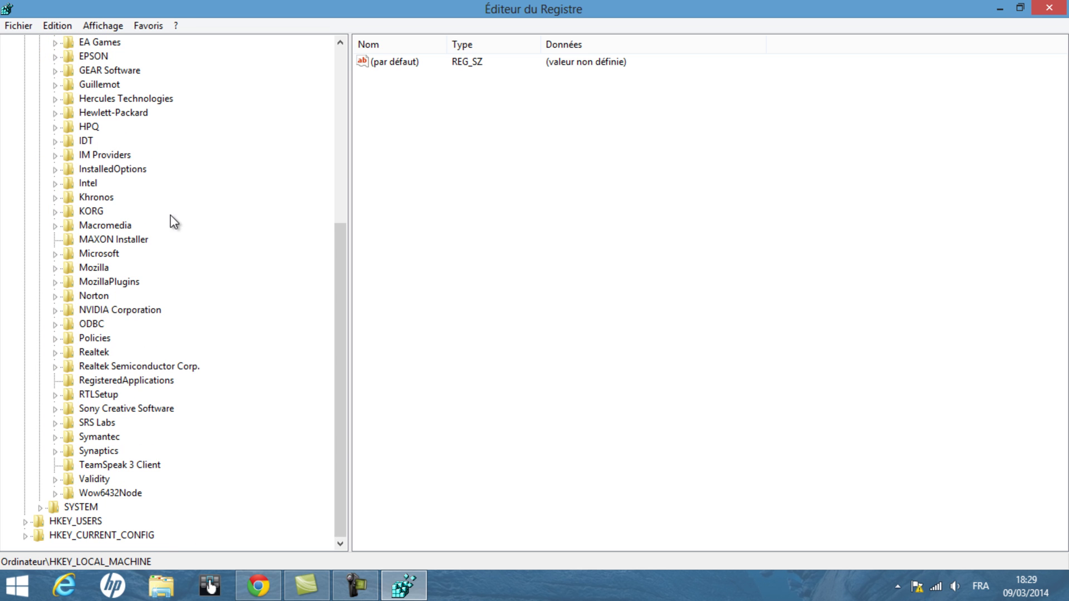
click(55, 255)
Expand the Windows key under Microsoft and its CurrentVersion subkey.
scroll(155, 315, down, 7)
scroll(168, 290, down, 7)
scroll(134, 282, down, 9)
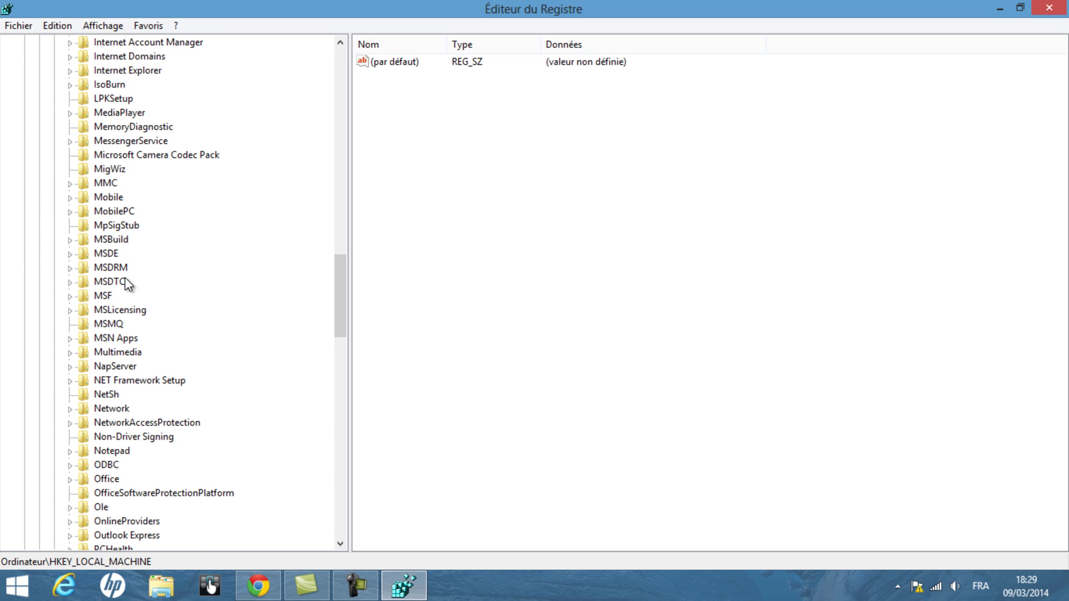
scroll(58, 385, down, 15)
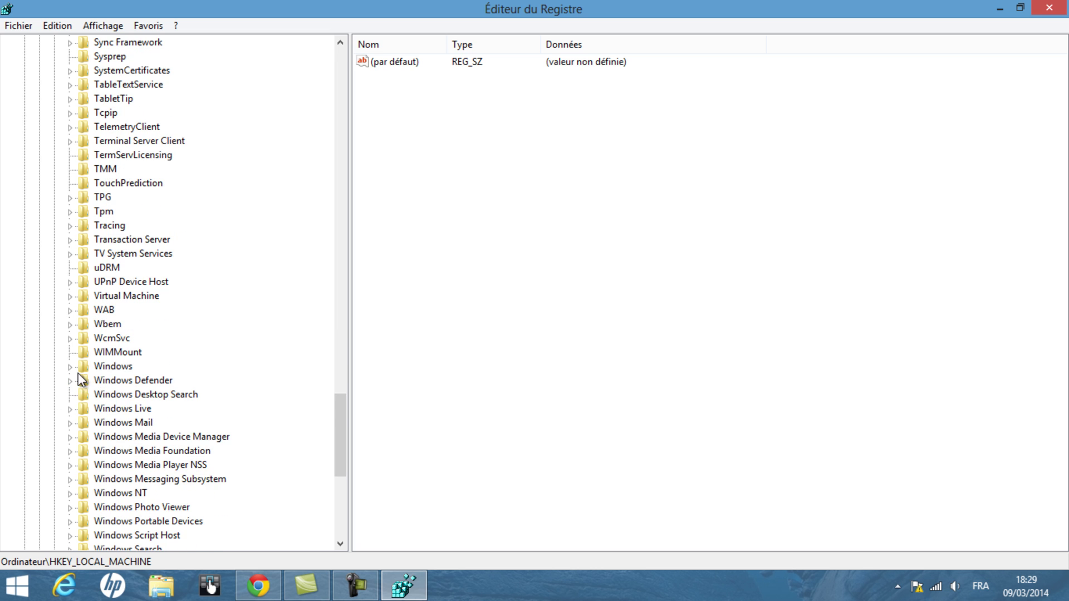
scroll(78, 372, up, 1)
click(70, 367)
click(70, 367)
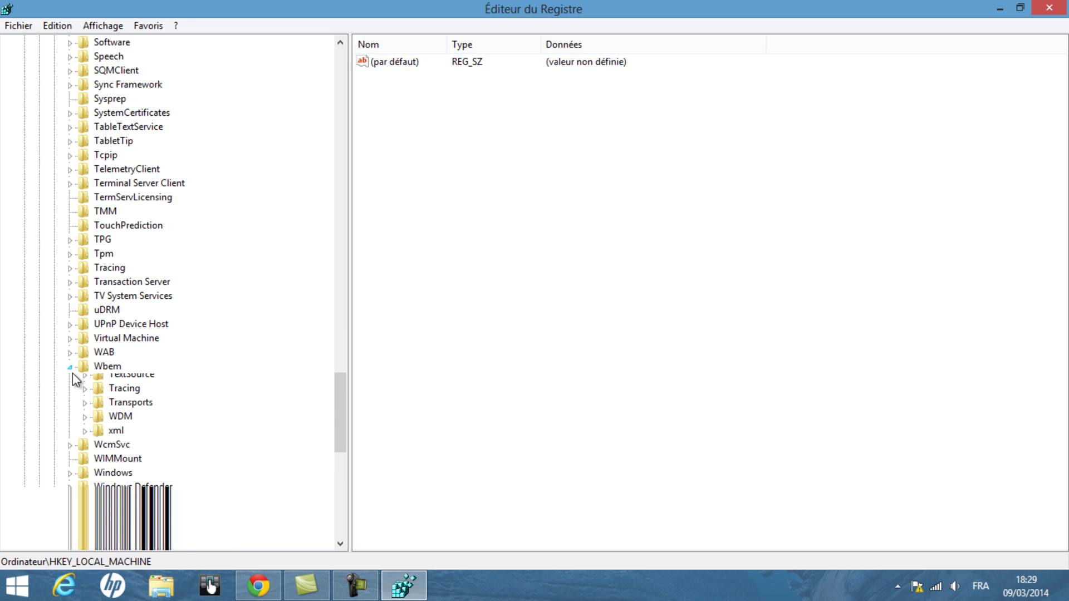
click(73, 409)
scroll(104, 370, down, 6)
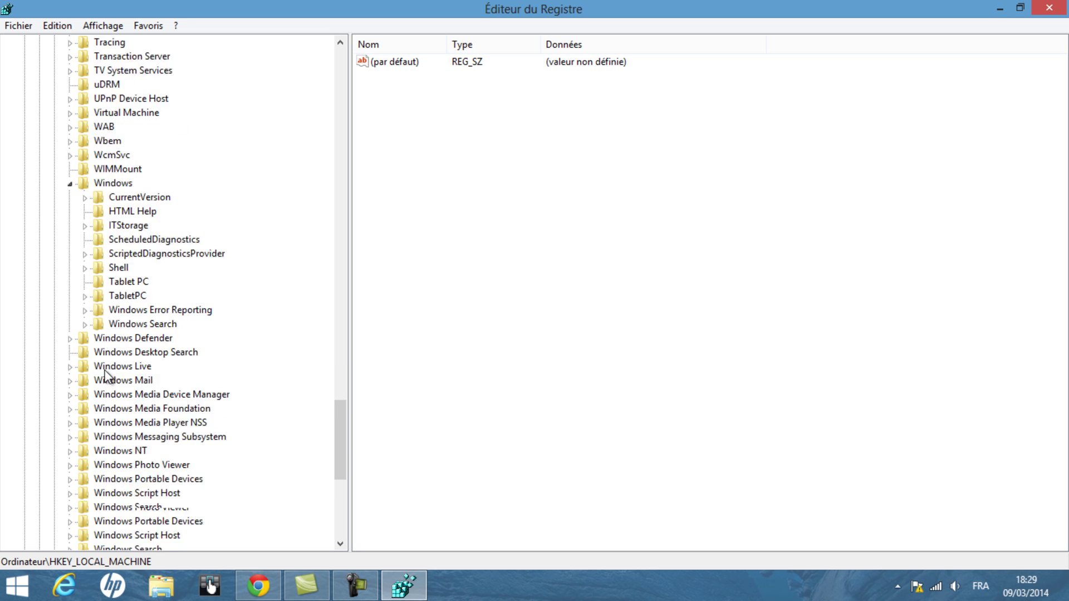
click(85, 157)
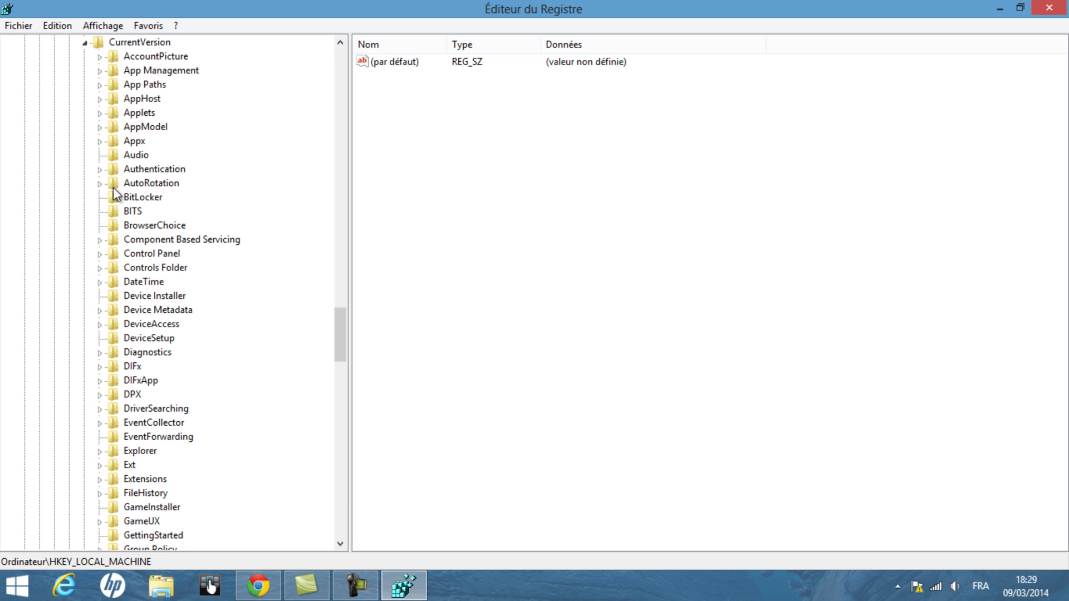
Expand the Explorer key under CurrentVersion.
scroll(125, 231, down, 2)
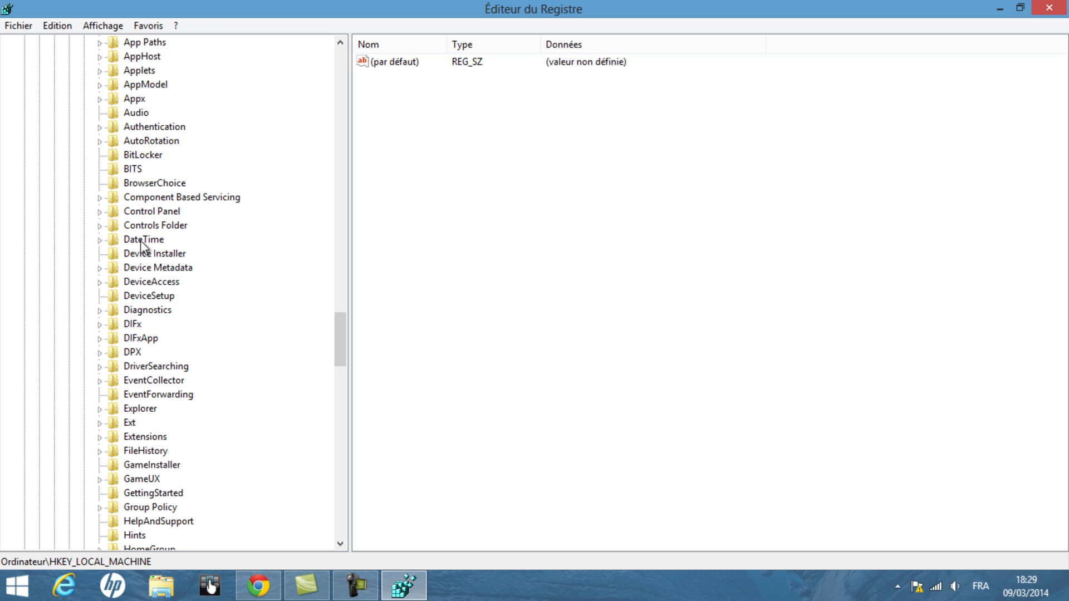
scroll(123, 262, up, 1)
click(99, 410)
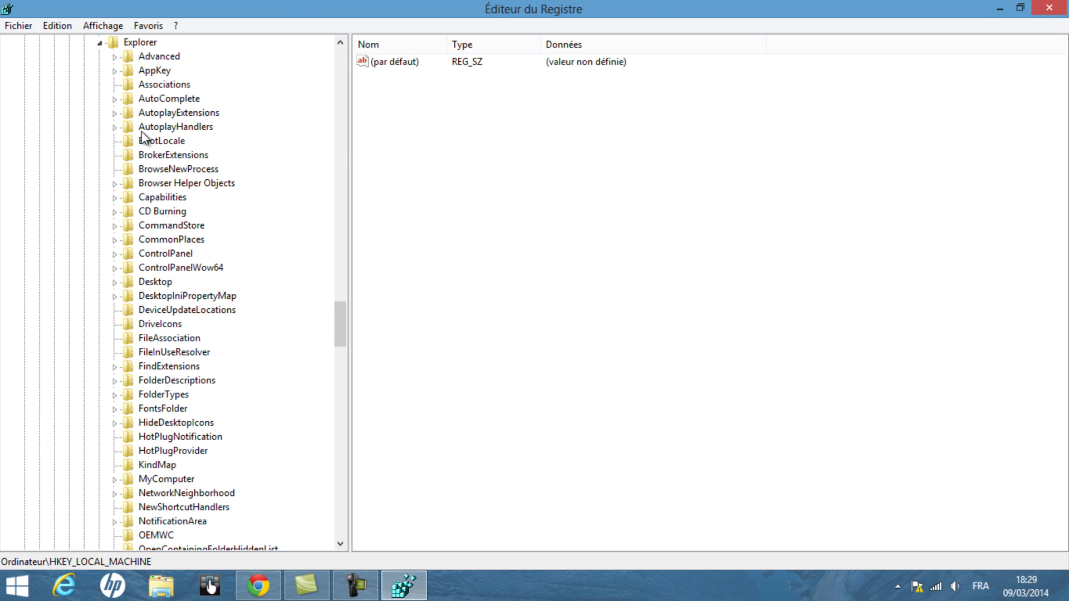
Create a new 32-bit DWORD value named AlwaysUnloadDll in the currently selected registry key.
click(48, 26)
mouse_move(62, 45)
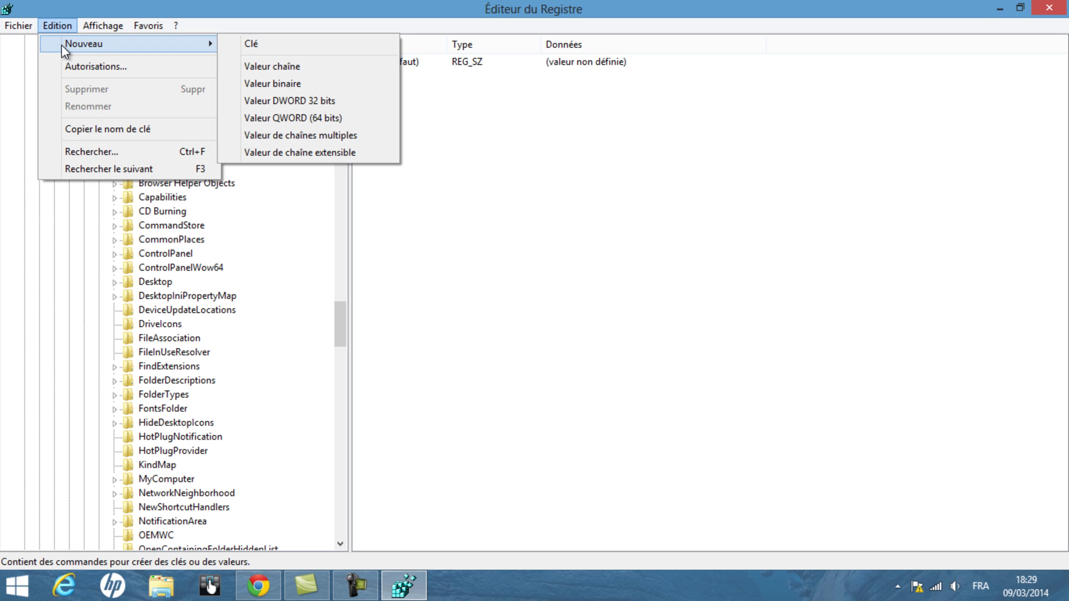
click(263, 106)
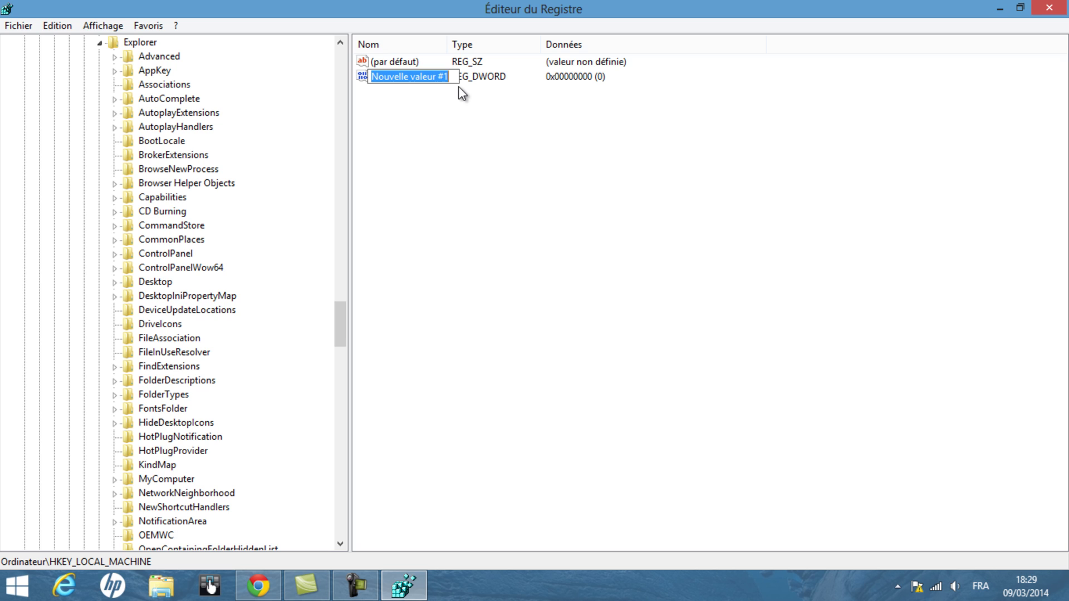
text(A)
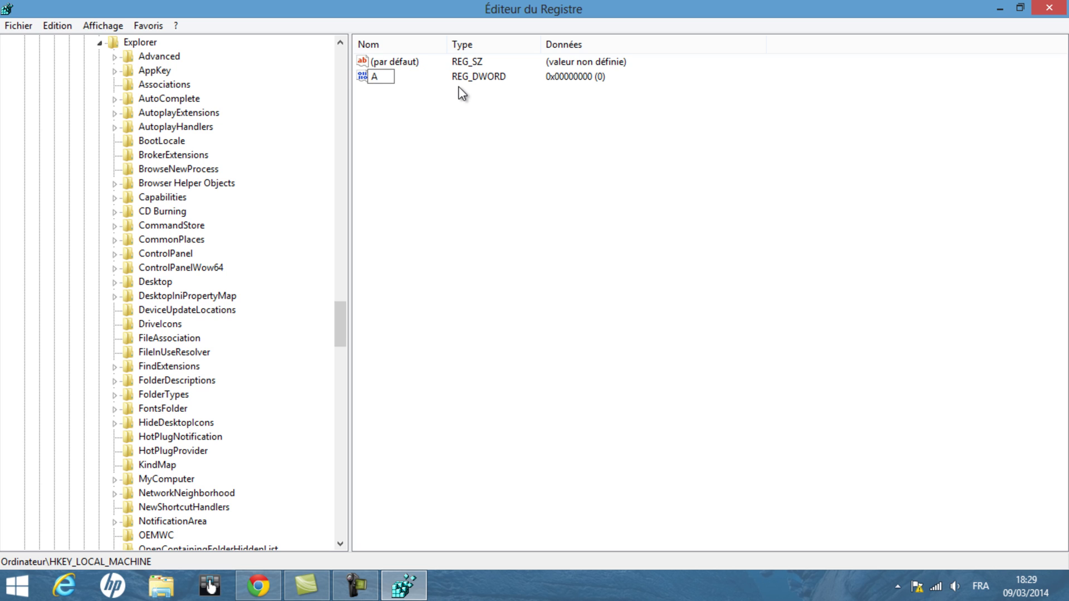
text(lwaysUnloadD)
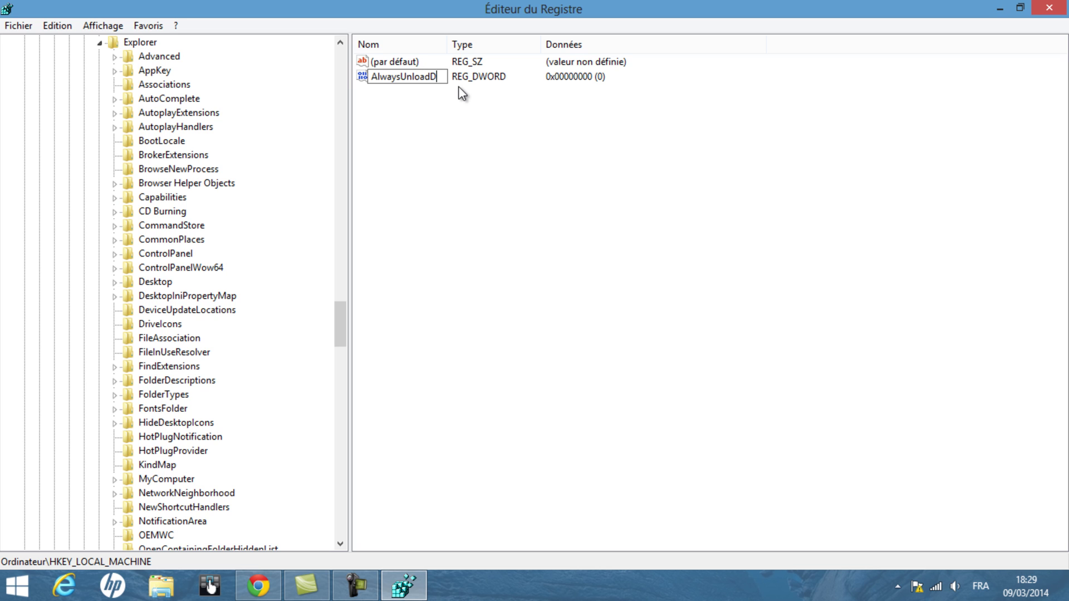
text(ll)
key(Return)
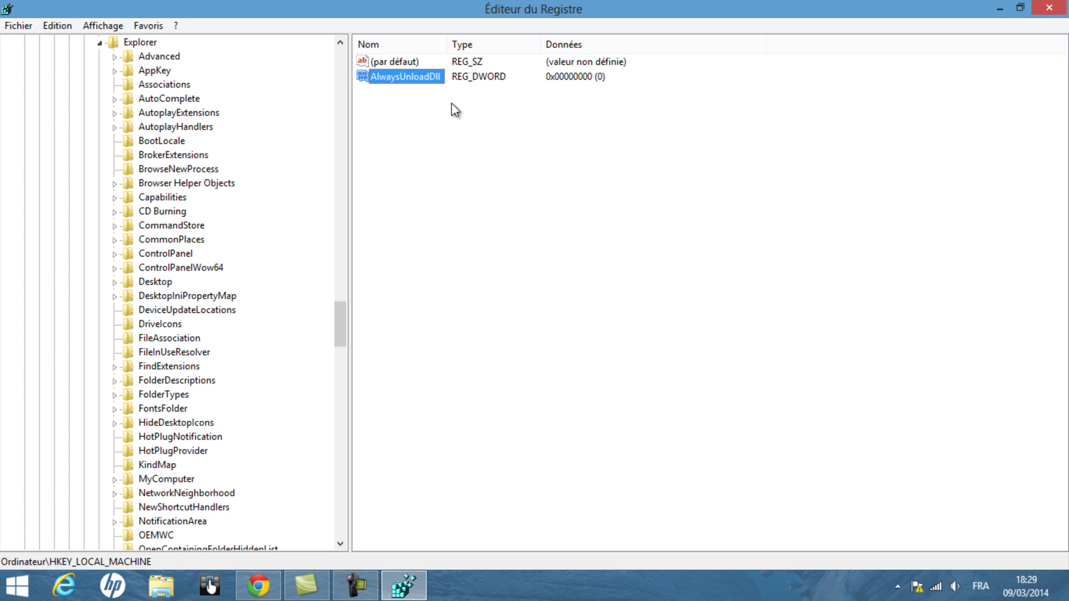
Set the value data of the AlwaysUnloadDll DWORD entry to 1 in hexadecimal base.
right_click(417, 79)
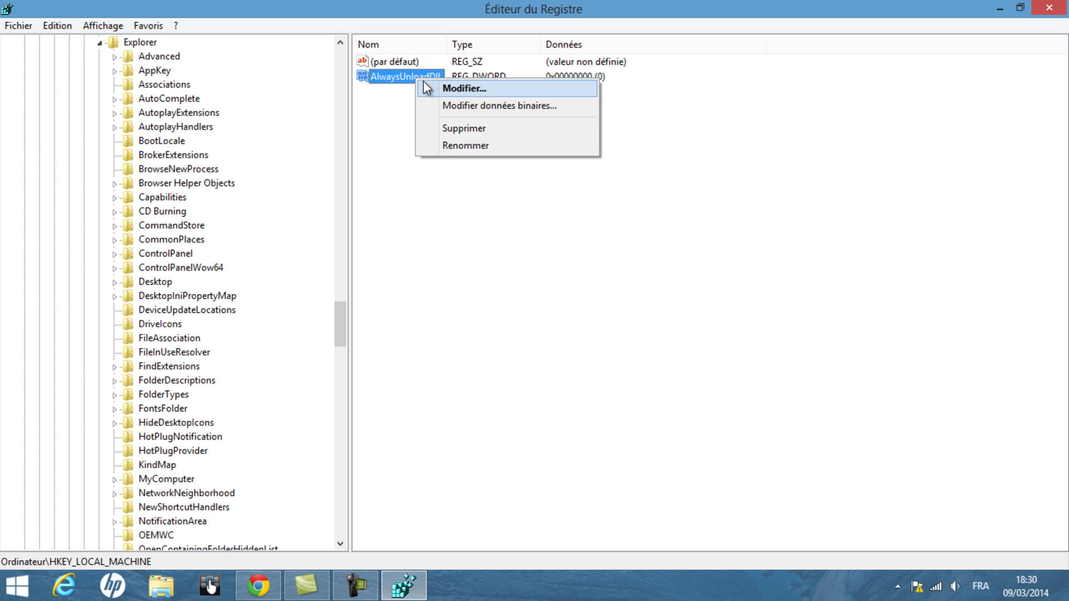
click(453, 89)
text(1)
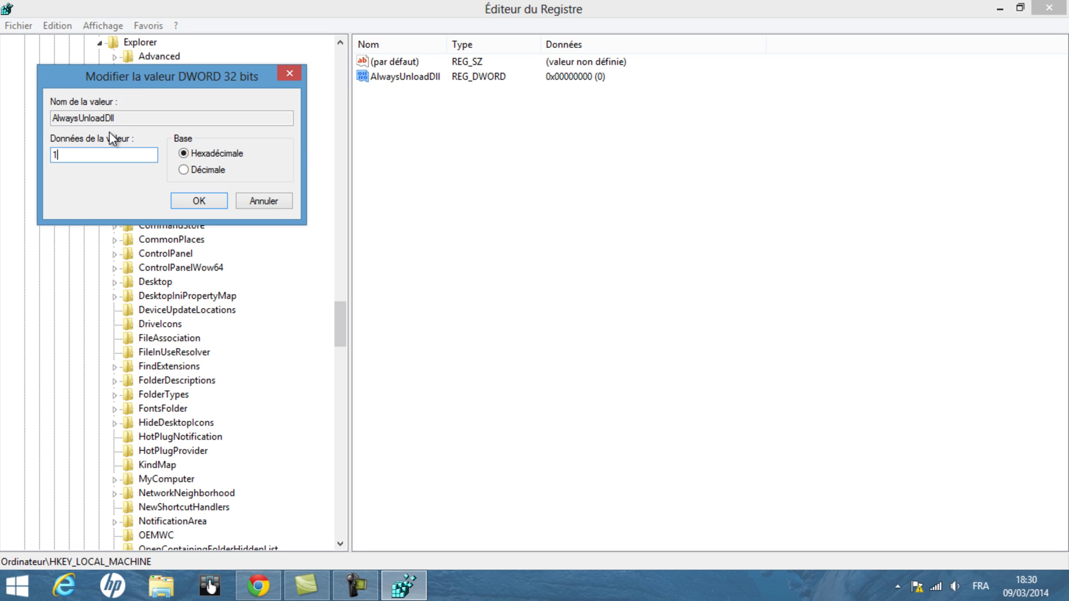
click(212, 200)
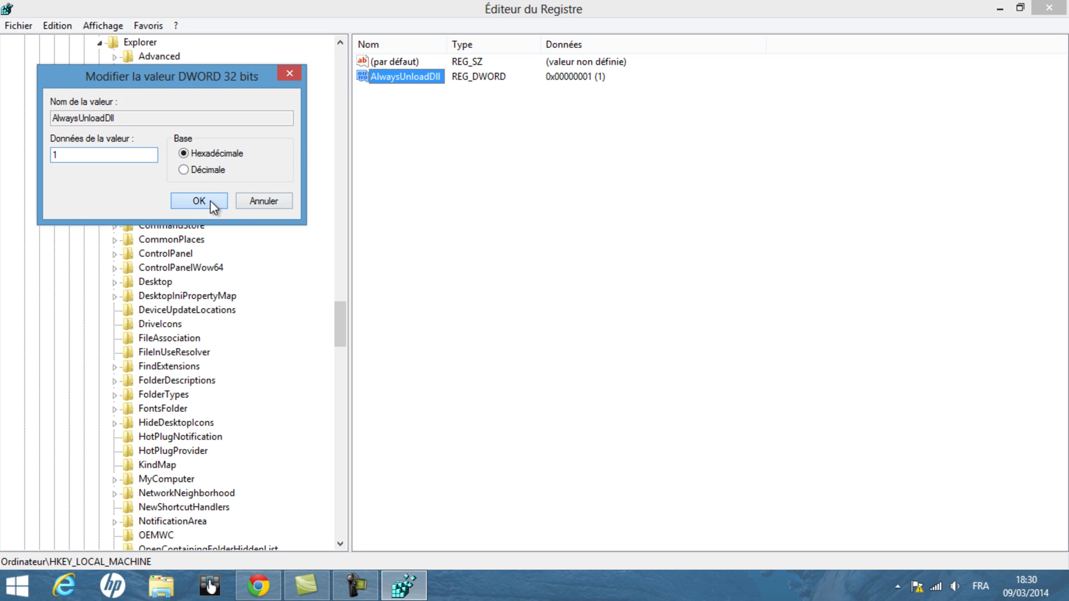
drag(526, 118, 527, 133)
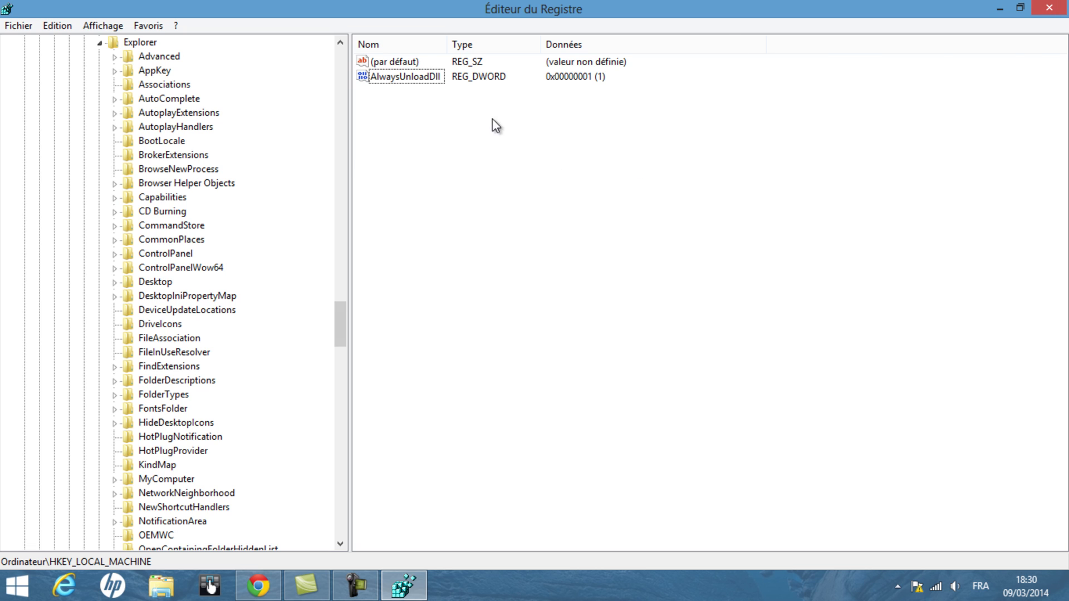
drag(467, 140, 621, 129)
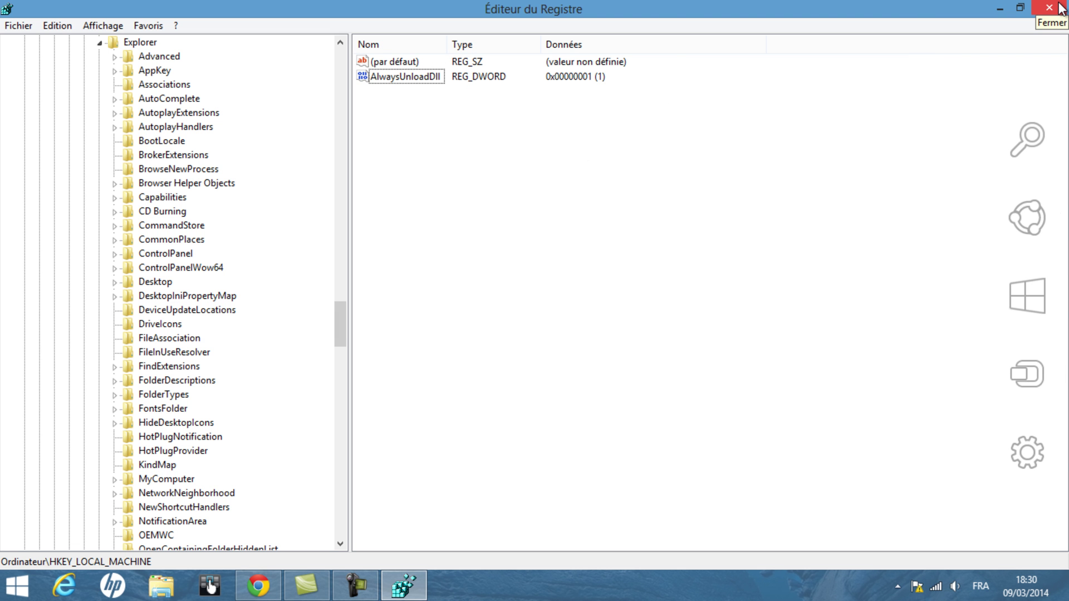
Close the Registry Editor.
click(1059, 4)
drag(734, 17, 471, 112)
click(718, 81)
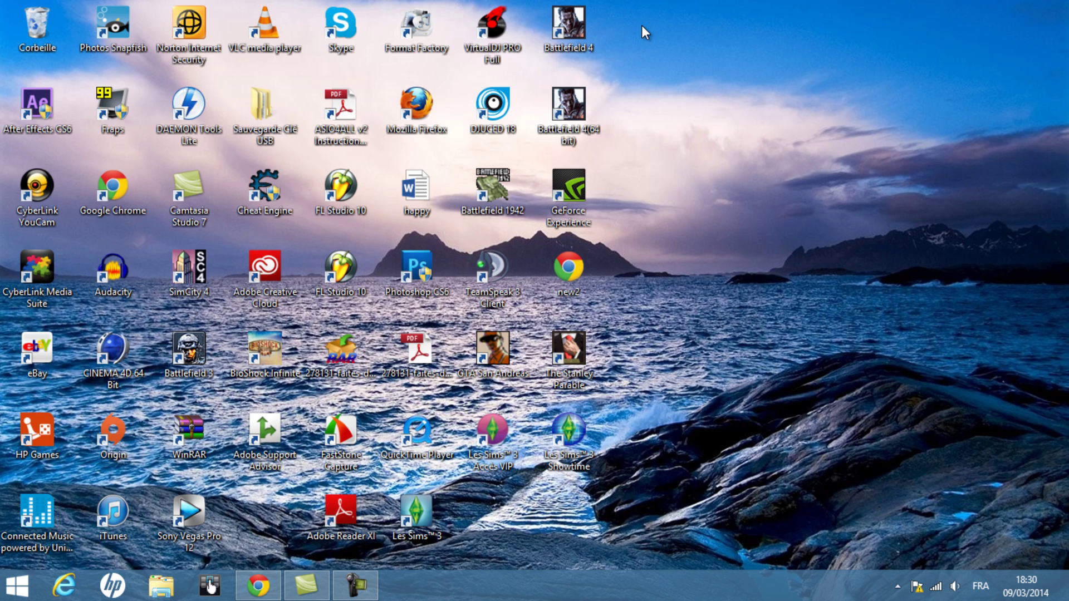
Look through the app tiles on the Windows 8 Start screen and return to the desktop.
mouse_move(1066, 3)
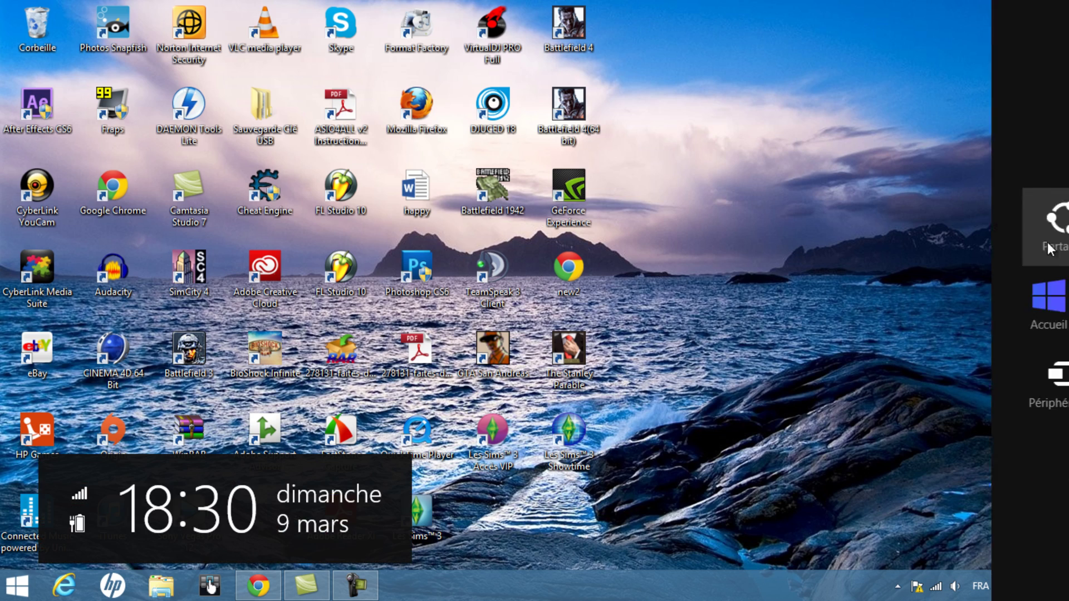
click(1057, 292)
scroll(1004, 360, down, 12)
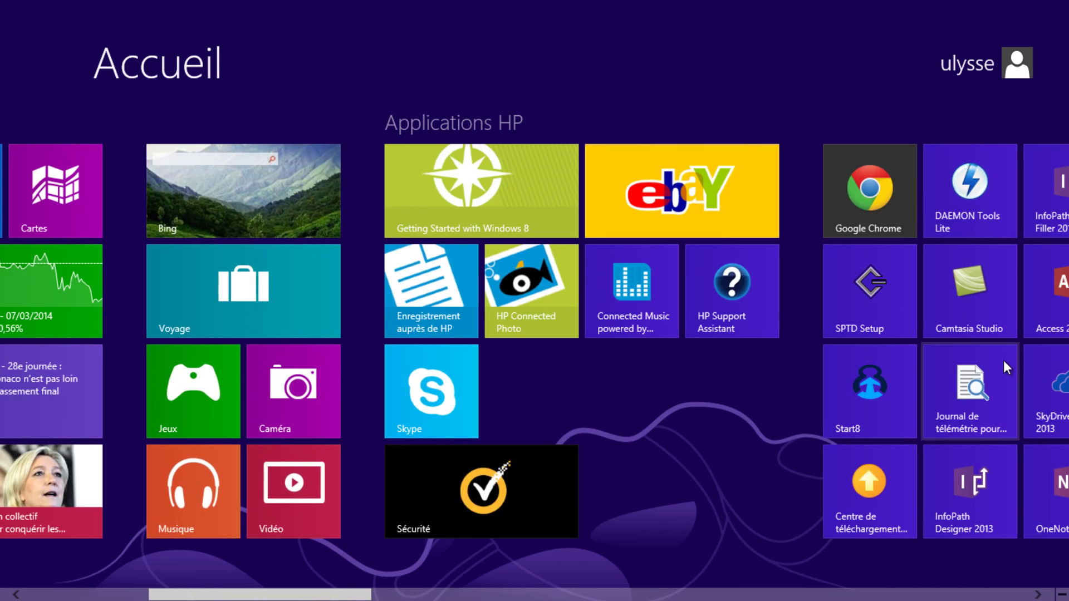
scroll(884, 414, up, 5)
scroll(699, 365, up, 3)
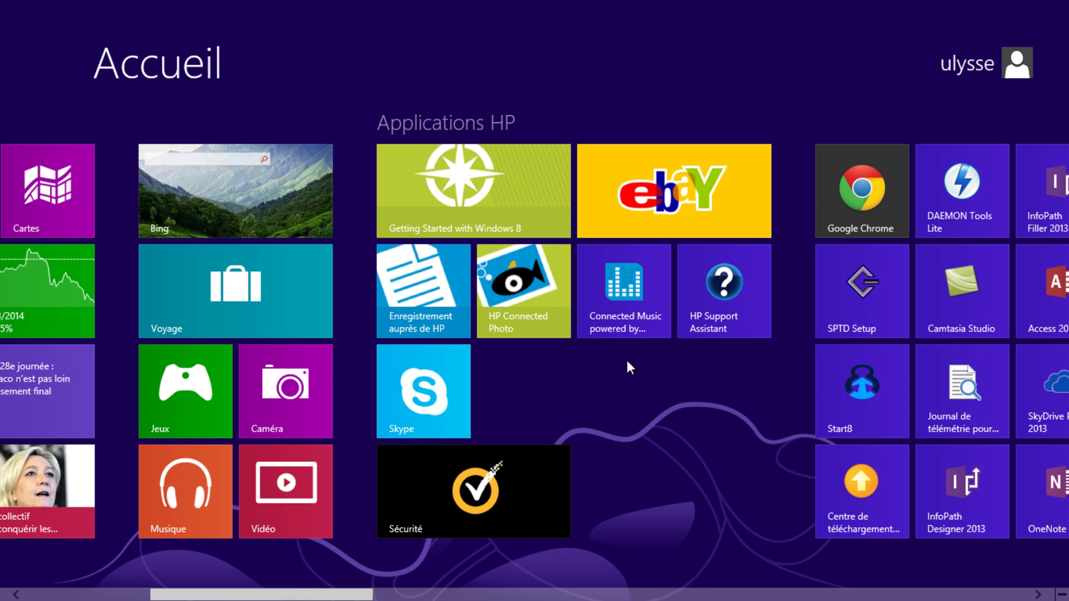
scroll(626, 363, down, 5)
scroll(728, 411, up, 4)
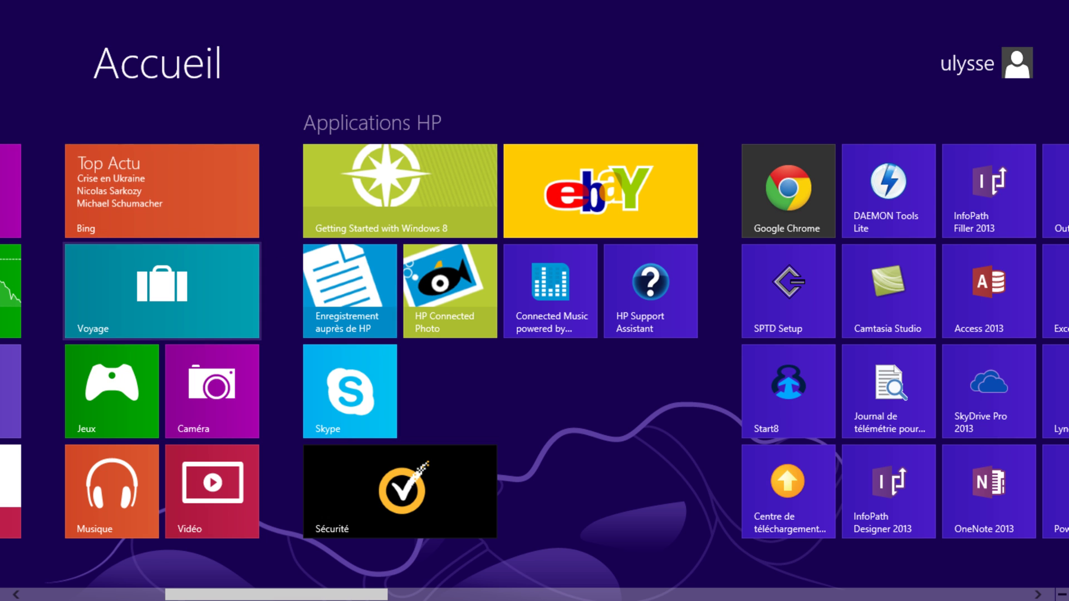
scroll(19, 245, up, 3)
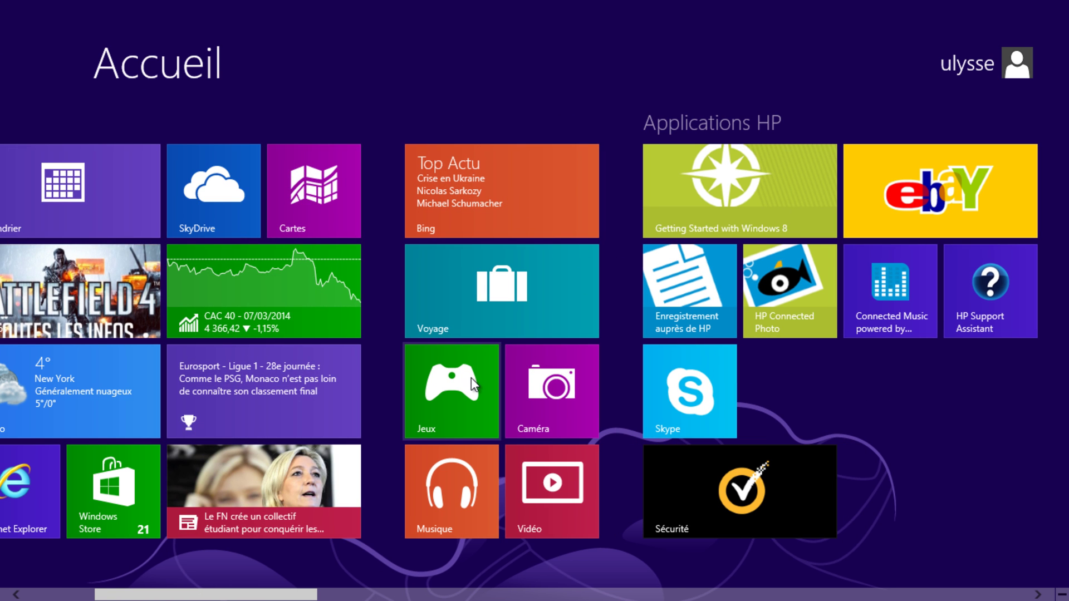
scroll(471, 377, up, 3)
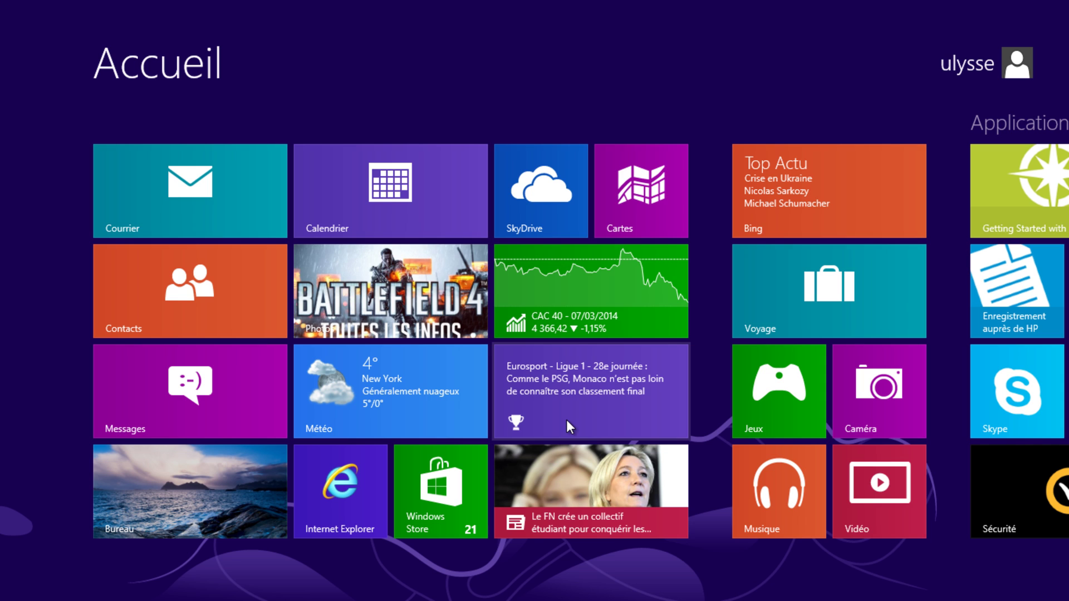
click(252, 486)
drag(672, 24, 911, 128)
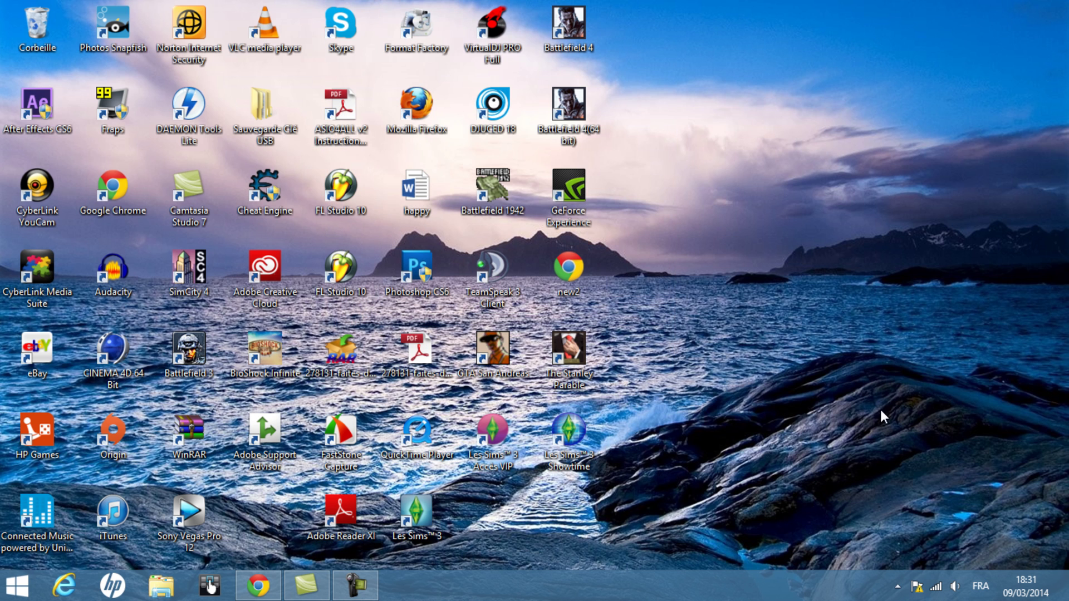
click(355, 585)
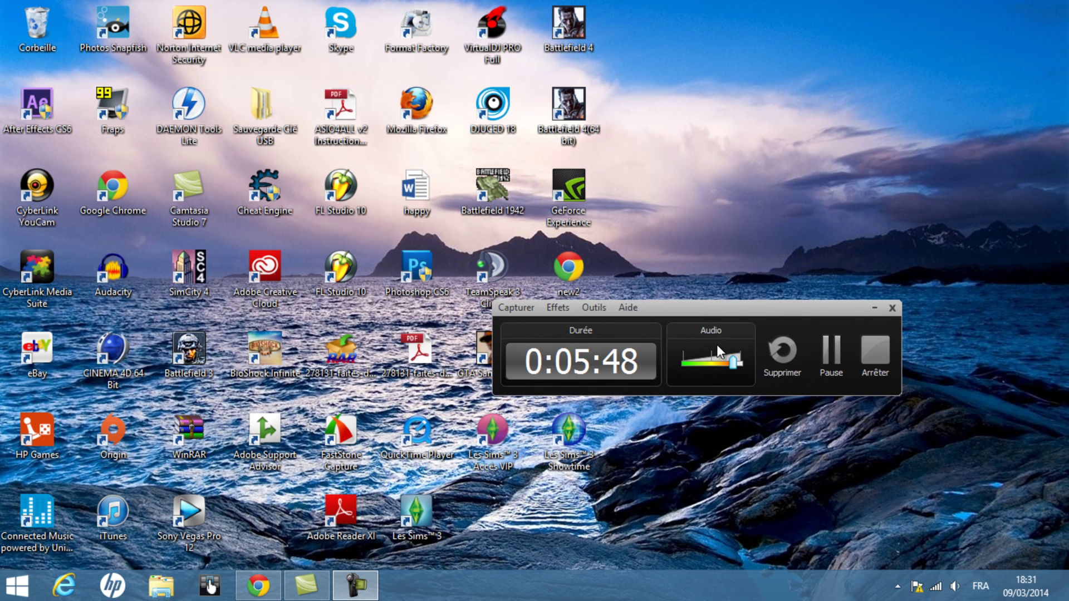
click(875, 307)
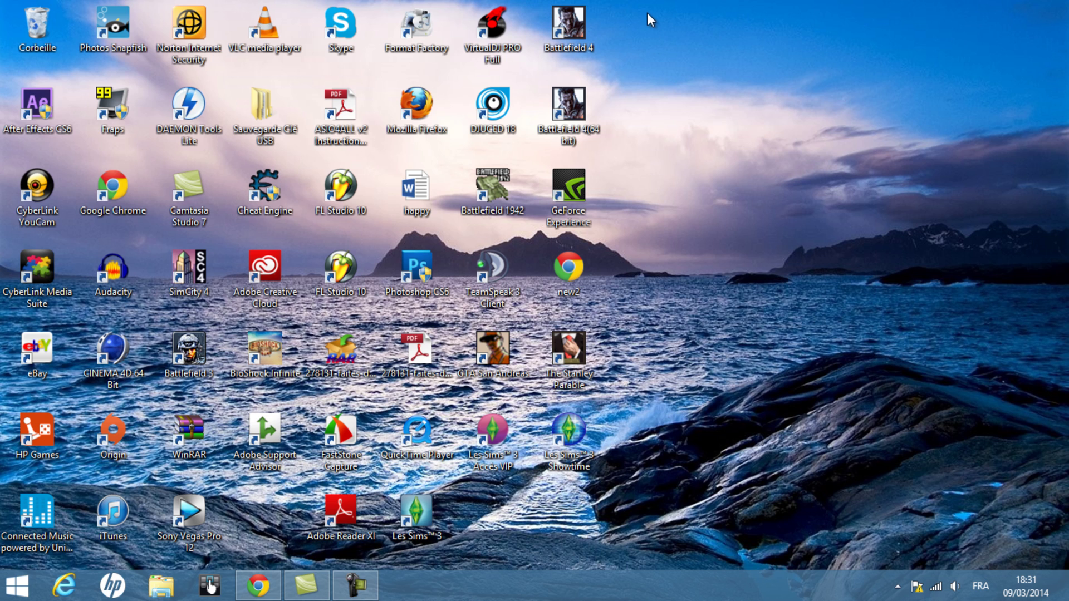
drag(646, 11, 235, 287)
click(861, 19)
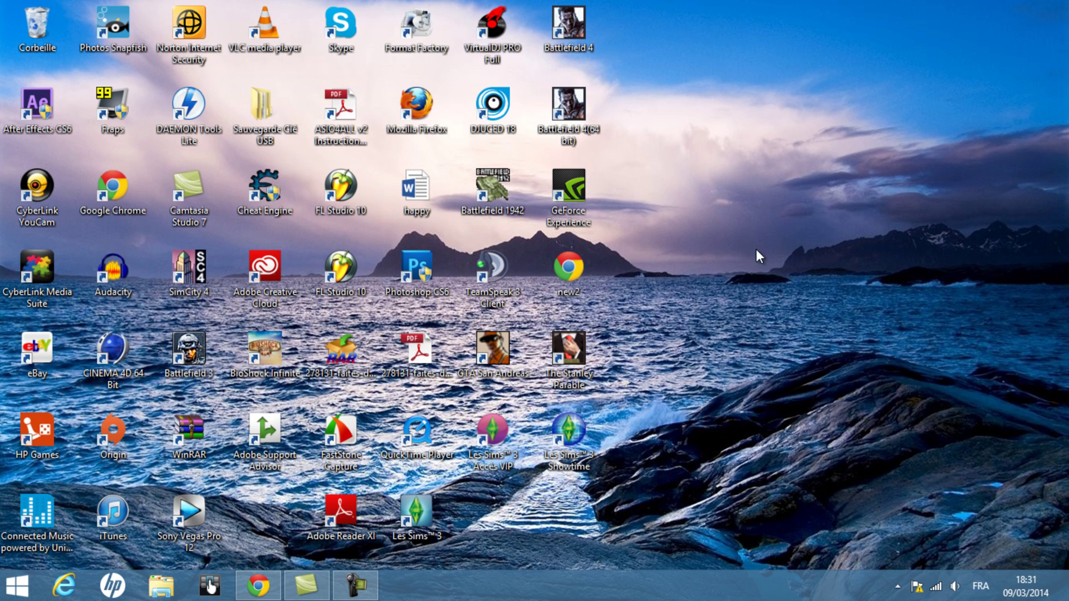